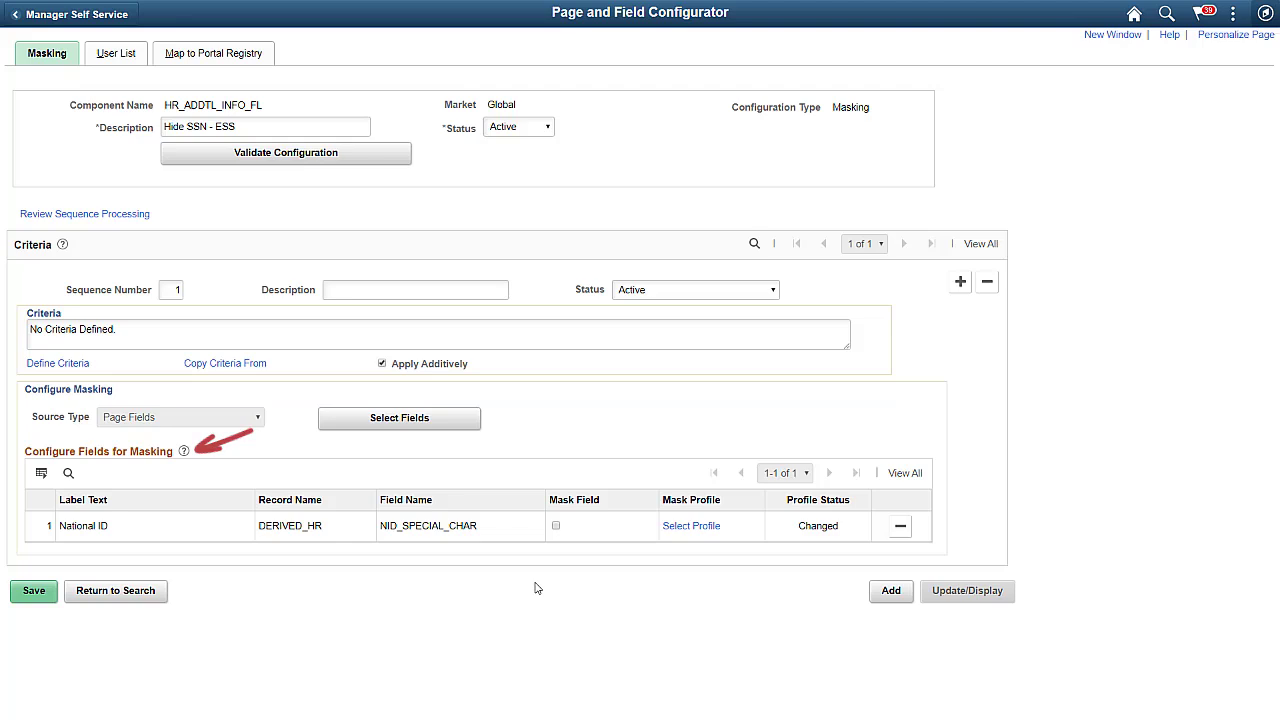
Step: Turn on masking for the National ID field and assign it the PARTIAL_4CHAR mask profile
{"action": "left_click", "coordinate": [556, 527]}
{"action": "left_click", "coordinate": [676, 527]}
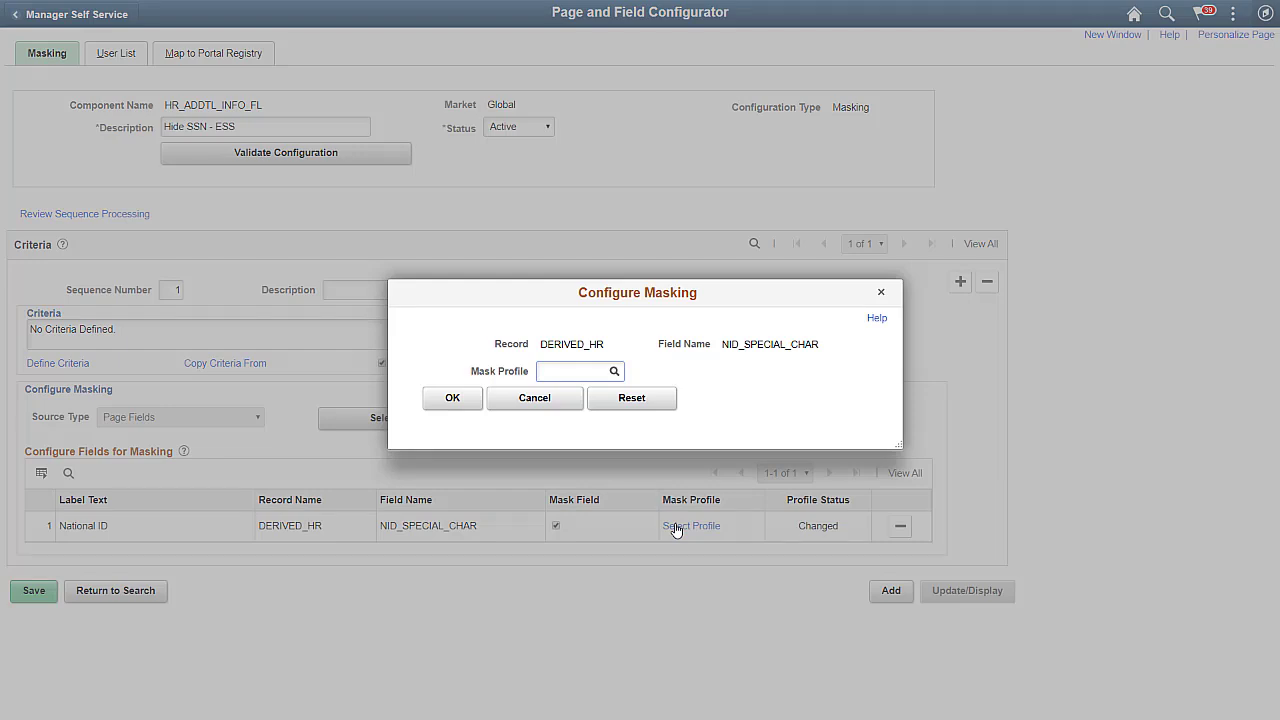
{"action": "left_click", "coordinate": [614, 371]}
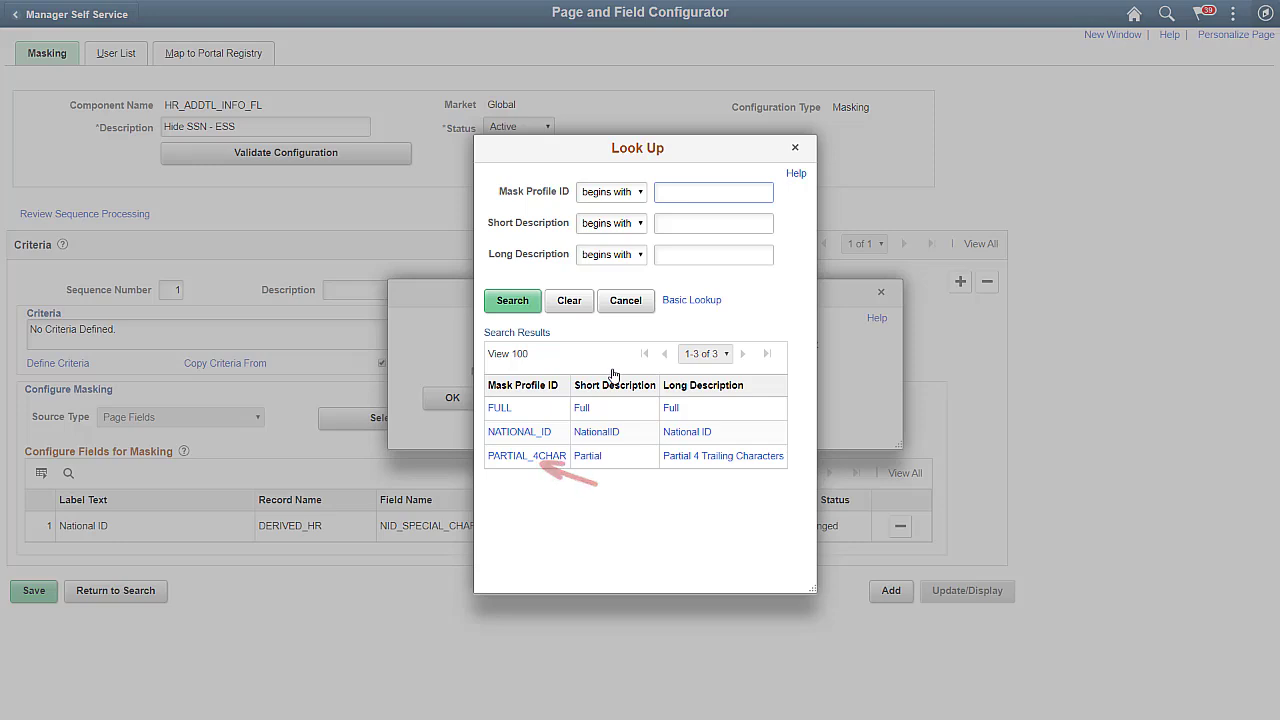
{"action": "left_click", "coordinate": [553, 457]}
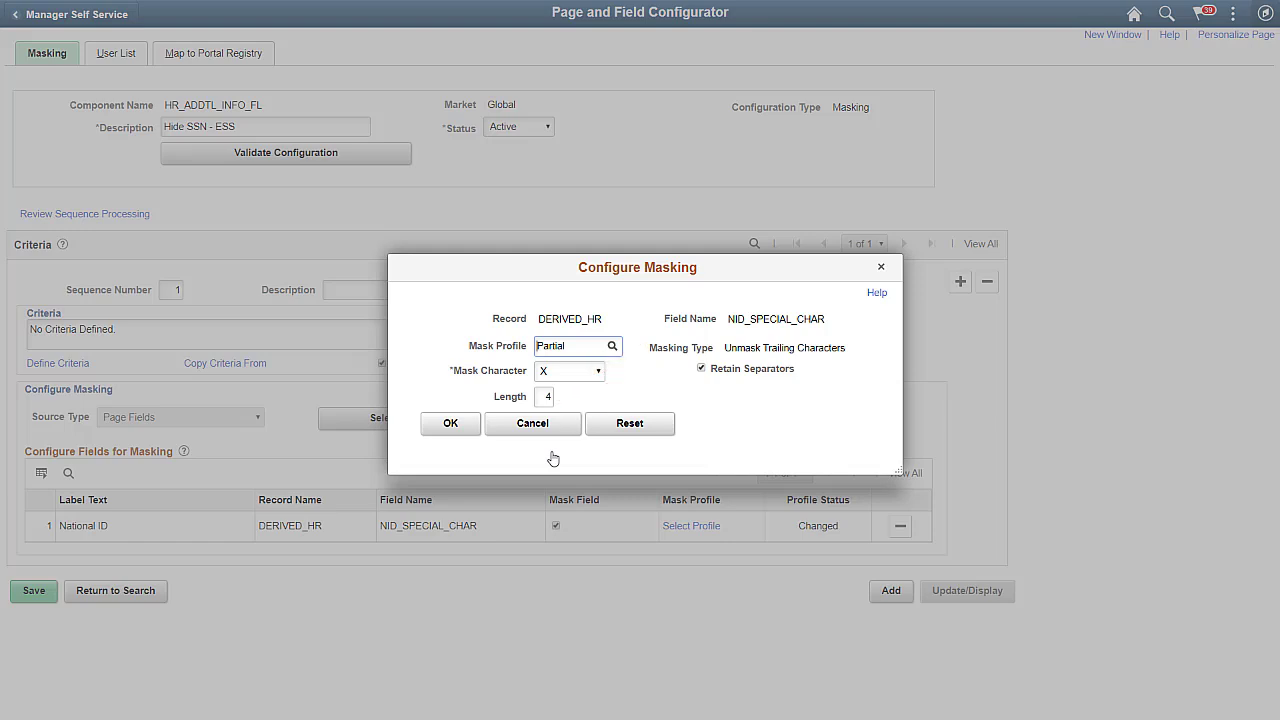
{"action": "left_click", "coordinate": [474, 429]}
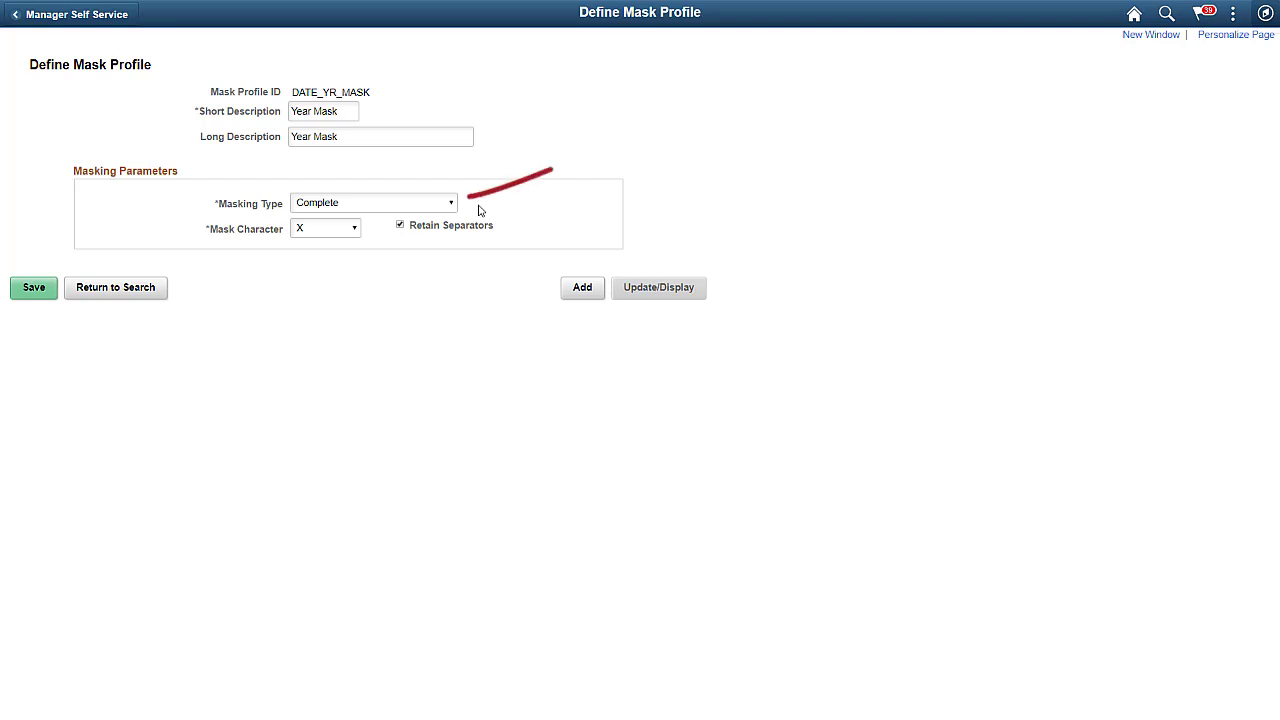
Step: Set the DATE_YR_MASK profile's masking type to Date and choose Year as the part to mask
{"action": "left_click", "coordinate": [451, 203]}
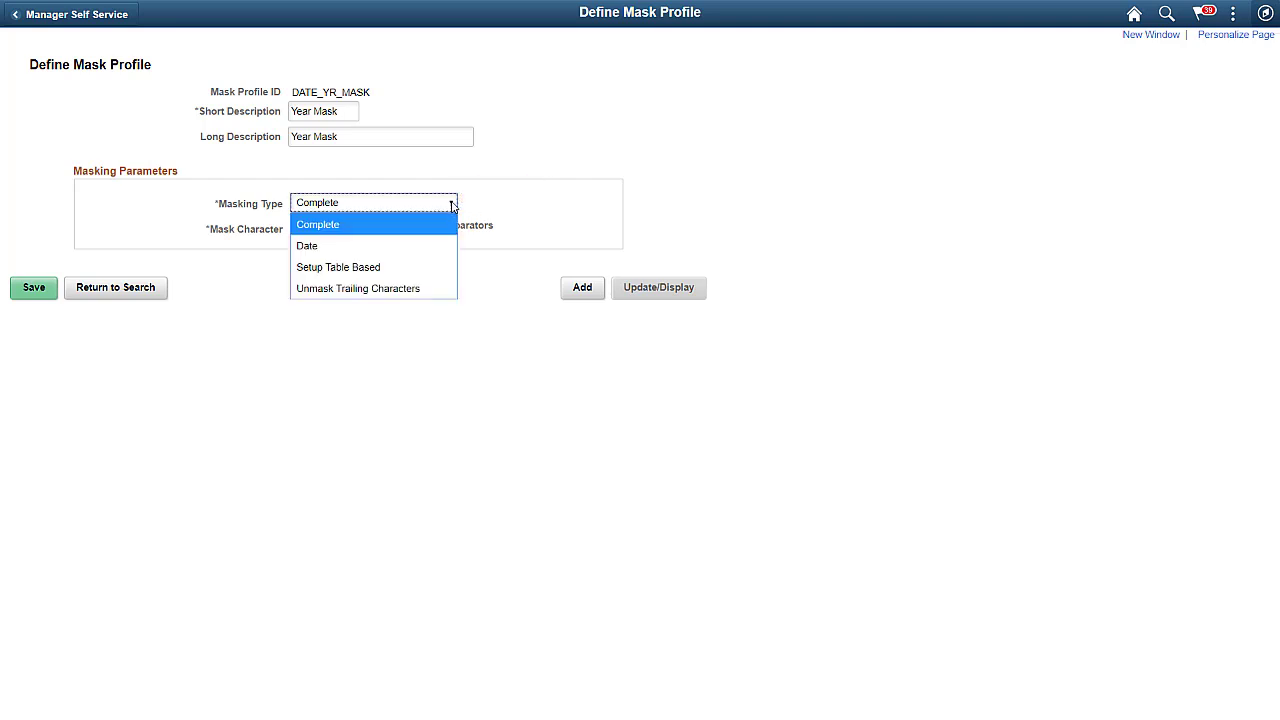
{"action": "left_click", "coordinate": [443, 245]}
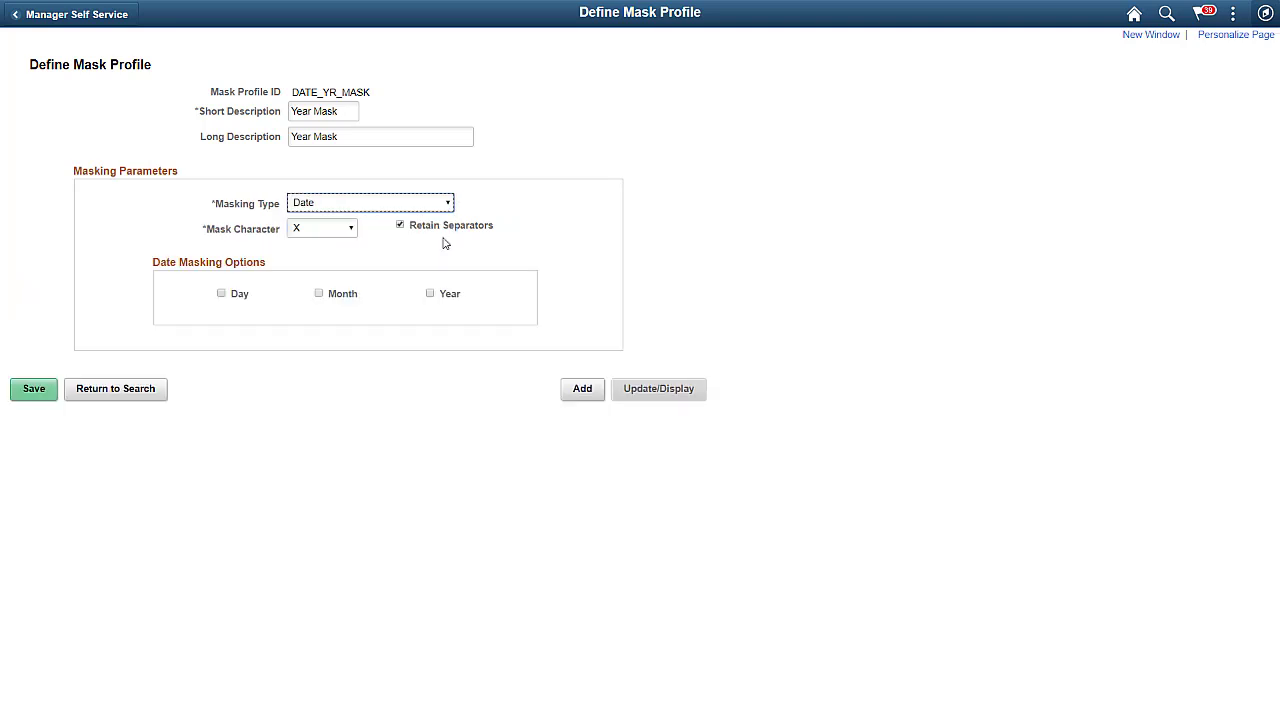
{"action": "left_click", "coordinate": [430, 295]}
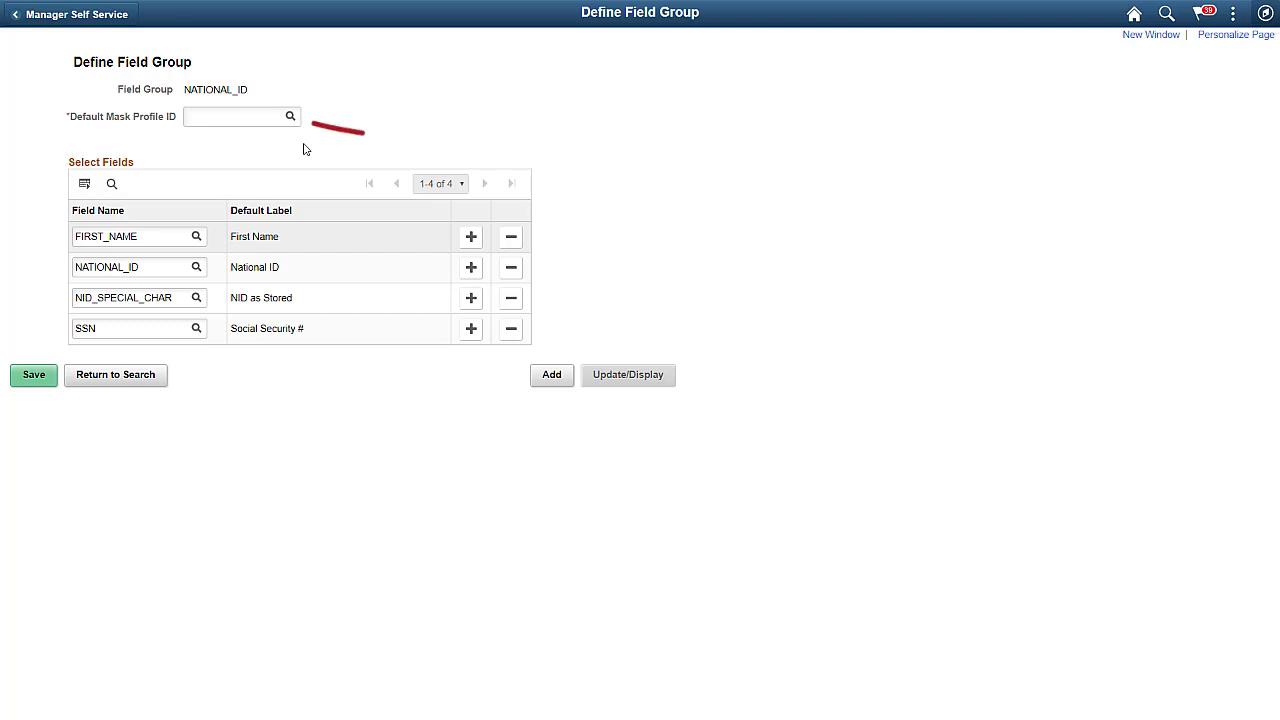
Step: Look up and assign NATIONAL_ID as the default mask profile of the NATIONAL_ID field group
{"action": "left_click", "coordinate": [290, 117]}
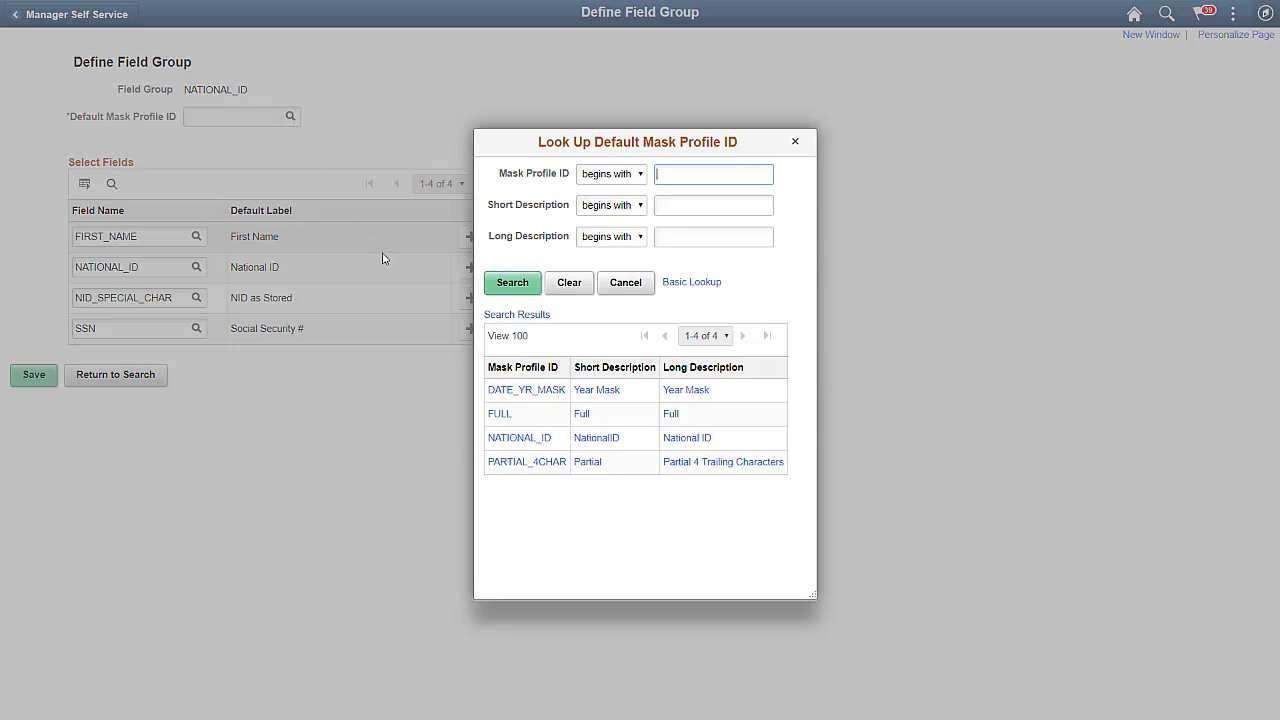
{"action": "left_click", "coordinate": [494, 439]}
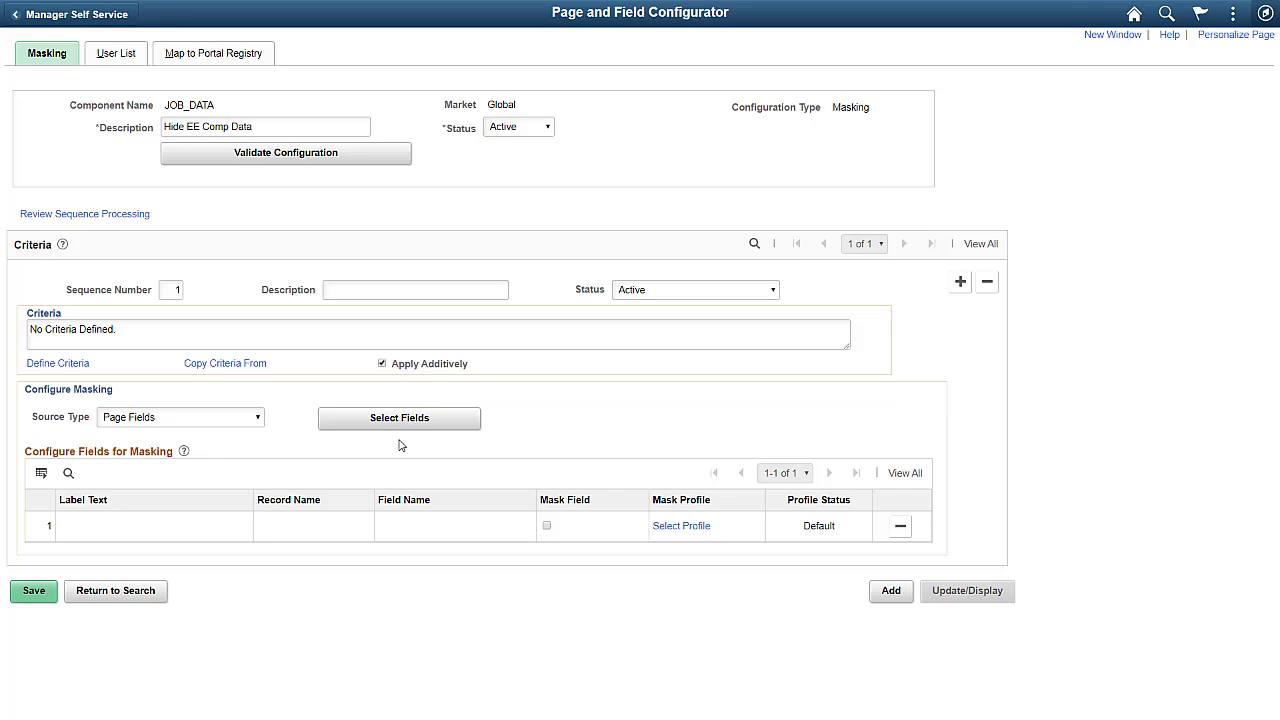
Step: Open field selection for the JOB_DATA masking configuration and list only personal identifier or sensitive fields from the 07 - Compensation primary page
{"action": "left_click", "coordinate": [399, 420]}
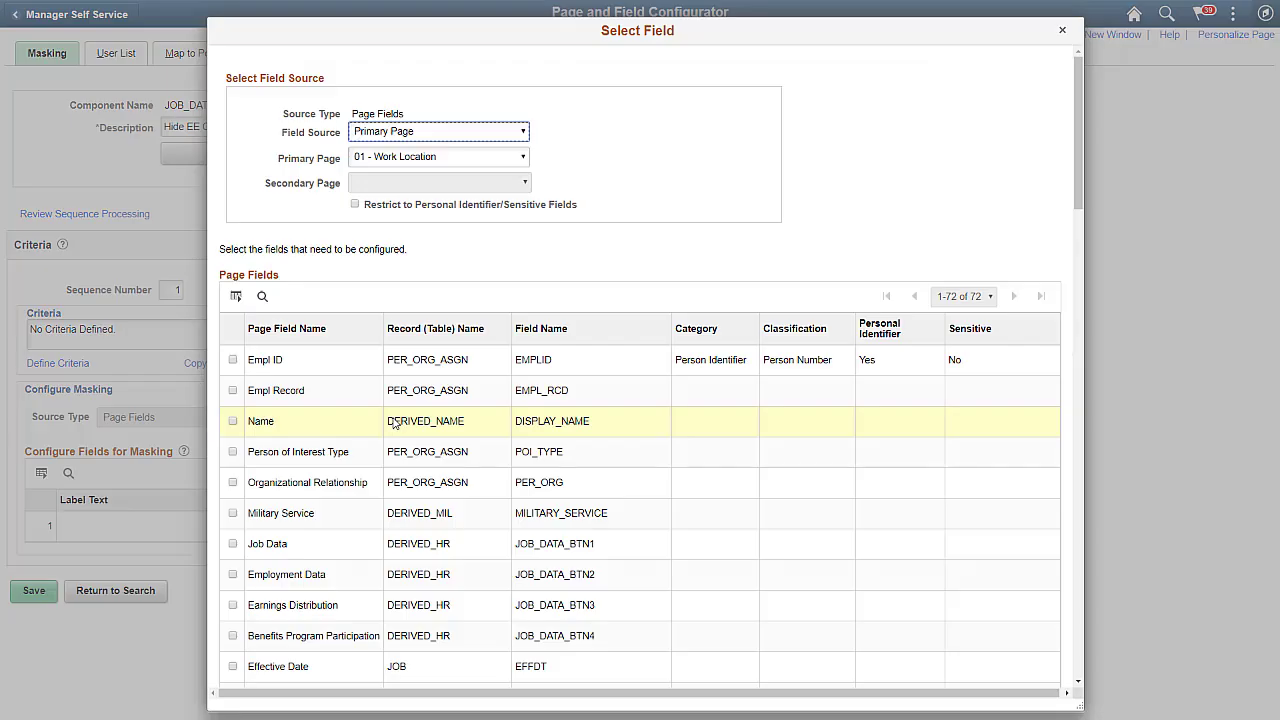
{"action": "left_click", "coordinate": [523, 157]}
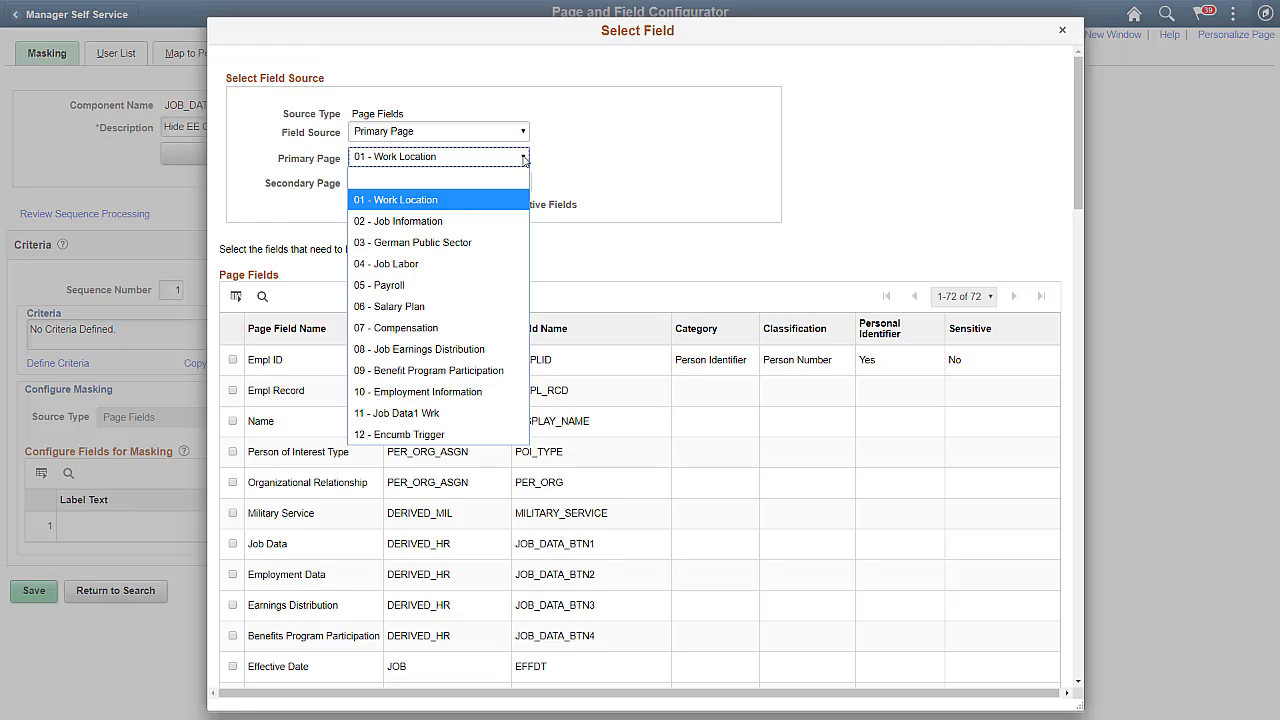
{"action": "left_click", "coordinate": [500, 325]}
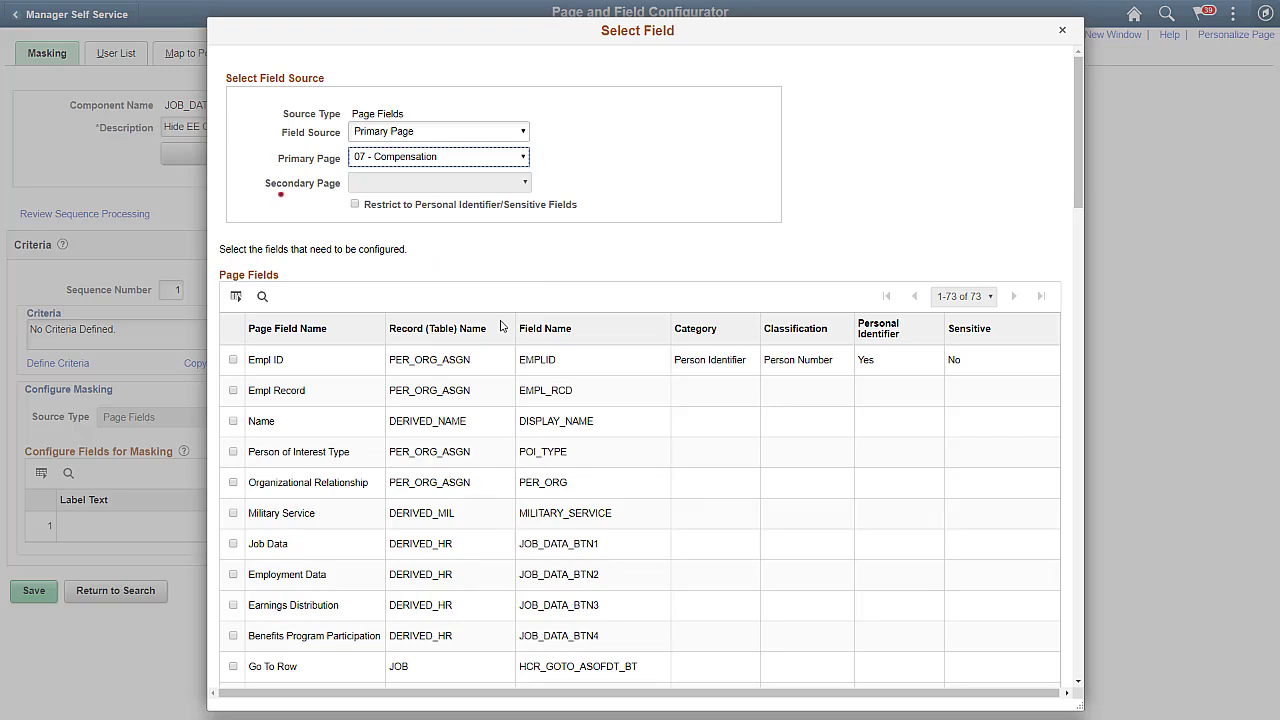
{"action": "left_click", "coordinate": [356, 205]}
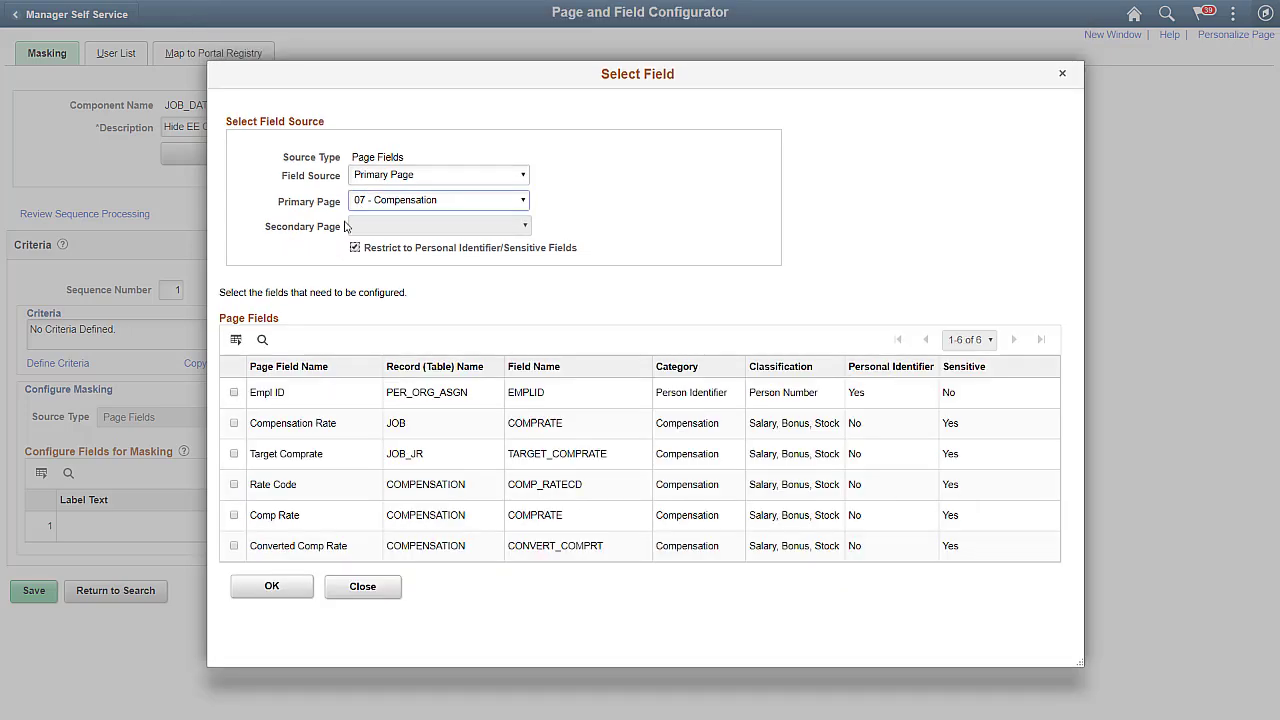
Step: Add the Compensation Rate and Comp Rate fields to the masking configuration and save it
{"action": "left_click", "coordinate": [234, 423]}
{"action": "left_click", "coordinate": [234, 515]}
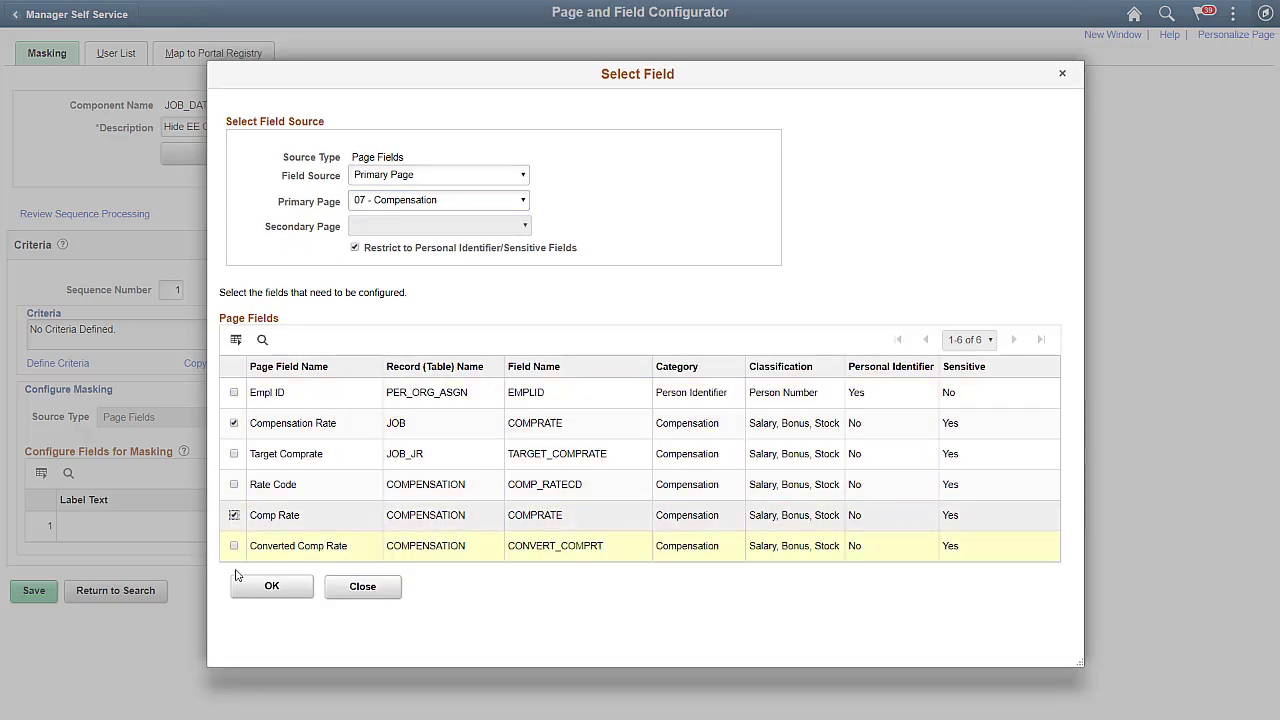
{"action": "left_click", "coordinate": [271, 586]}
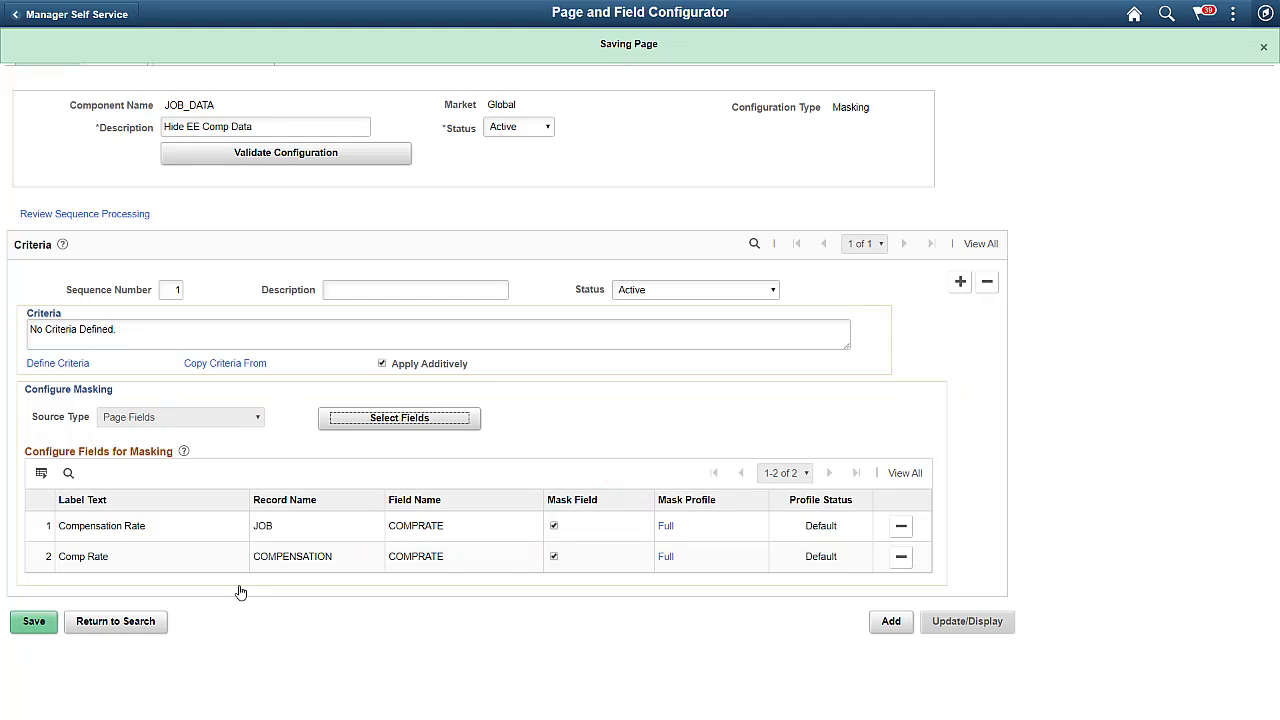
{"action": "left_click", "coordinate": [33, 620]}
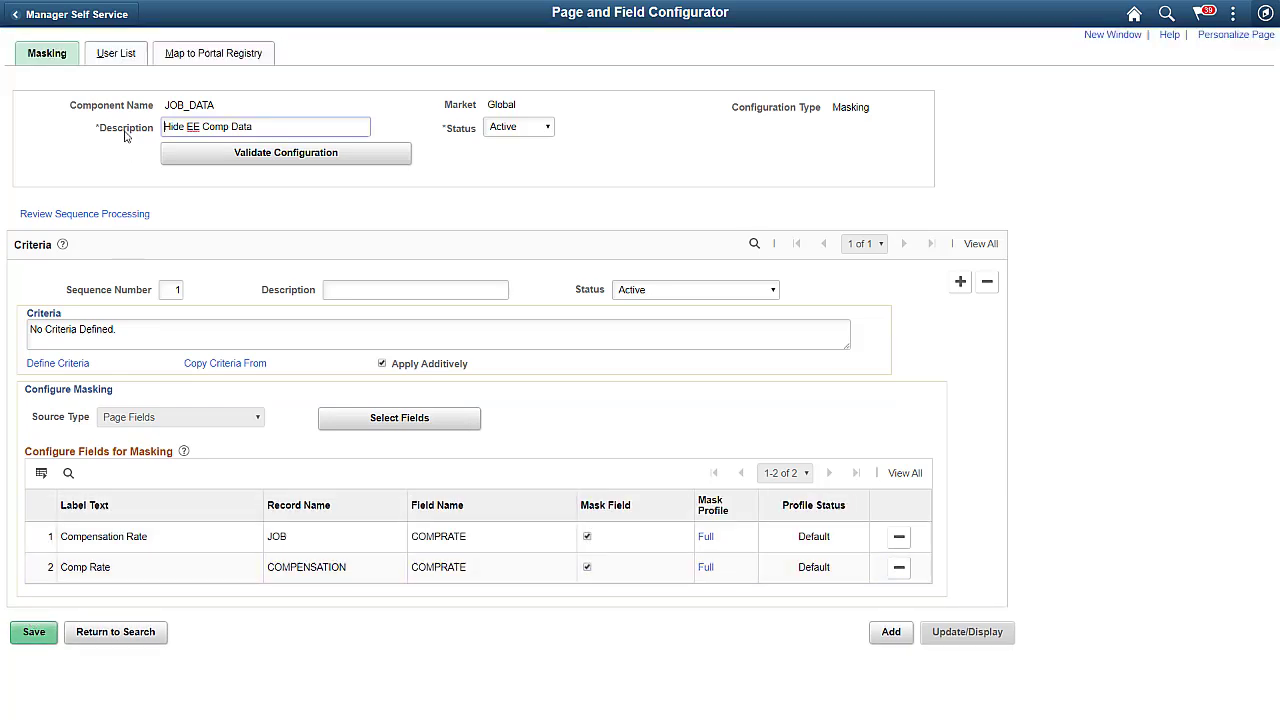
Step: Exclude the HR Administrator role from the JOB_DATA masking configuration in its user list and save
{"action": "left_click", "coordinate": [114, 56]}
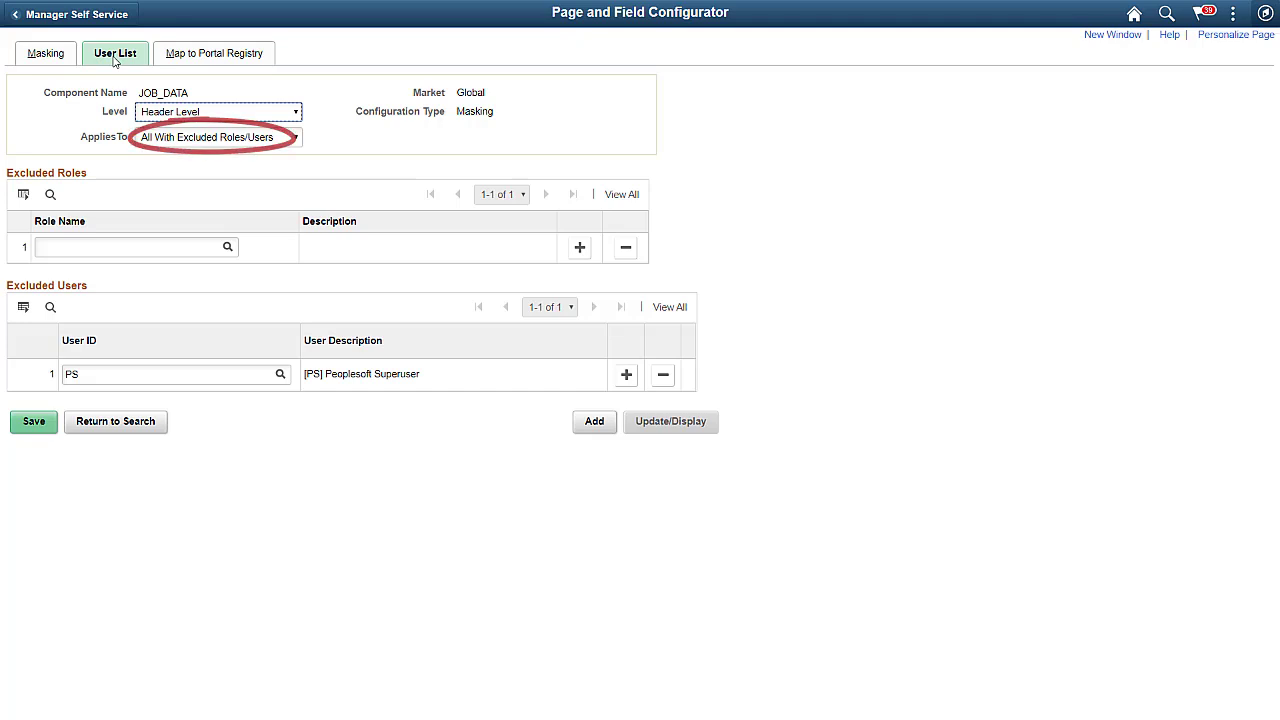
{"action": "left_click", "coordinate": [89, 246]}
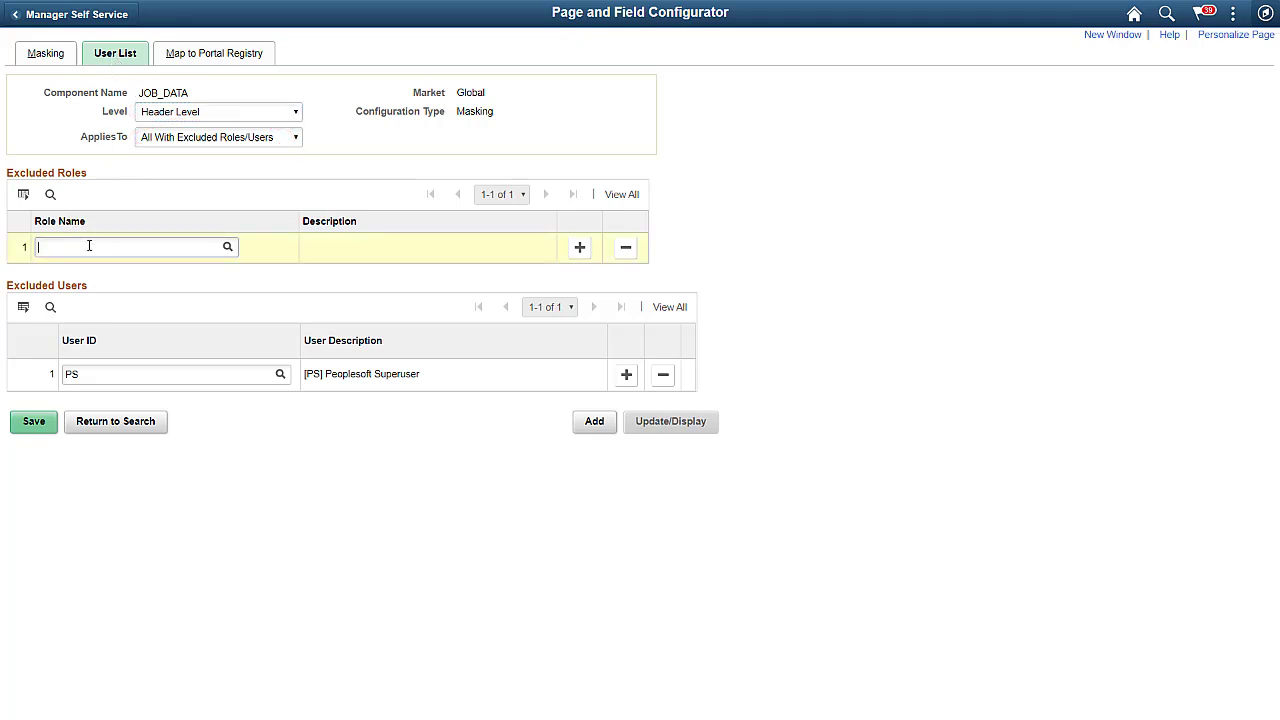
{"action": "type", "text": "HR Administrator"}
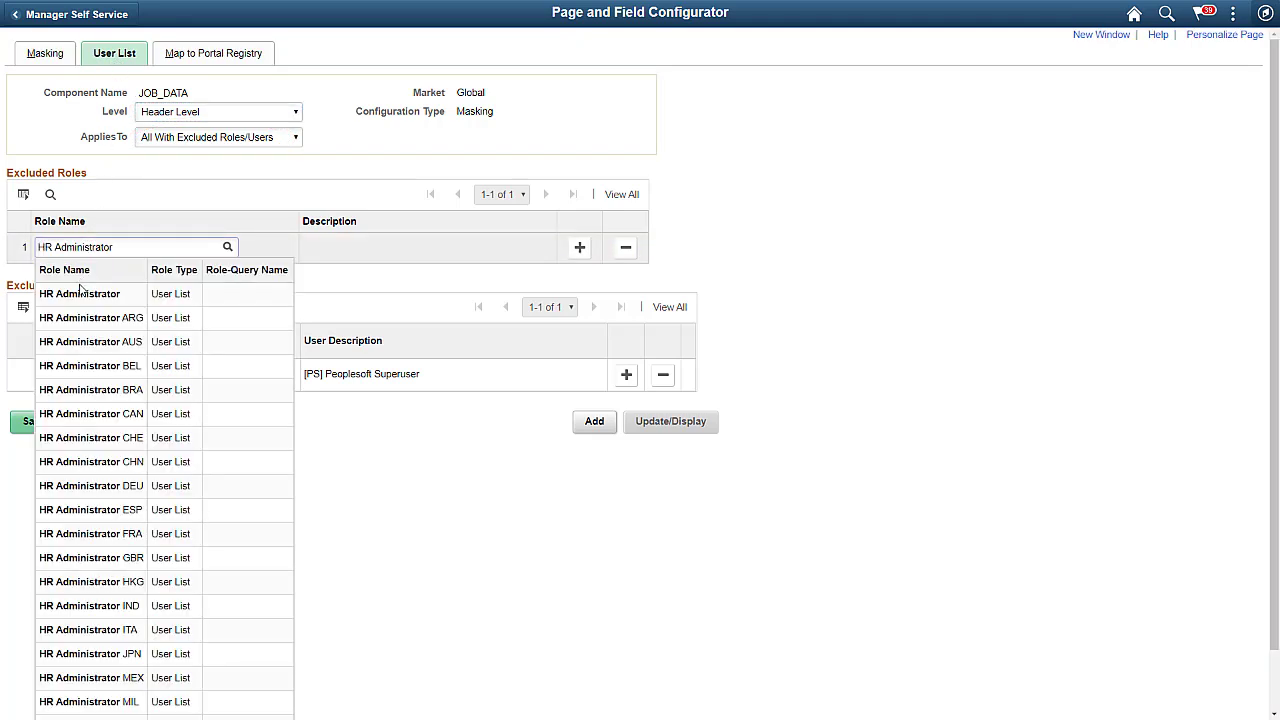
{"action": "left_click", "coordinate": [80, 296]}
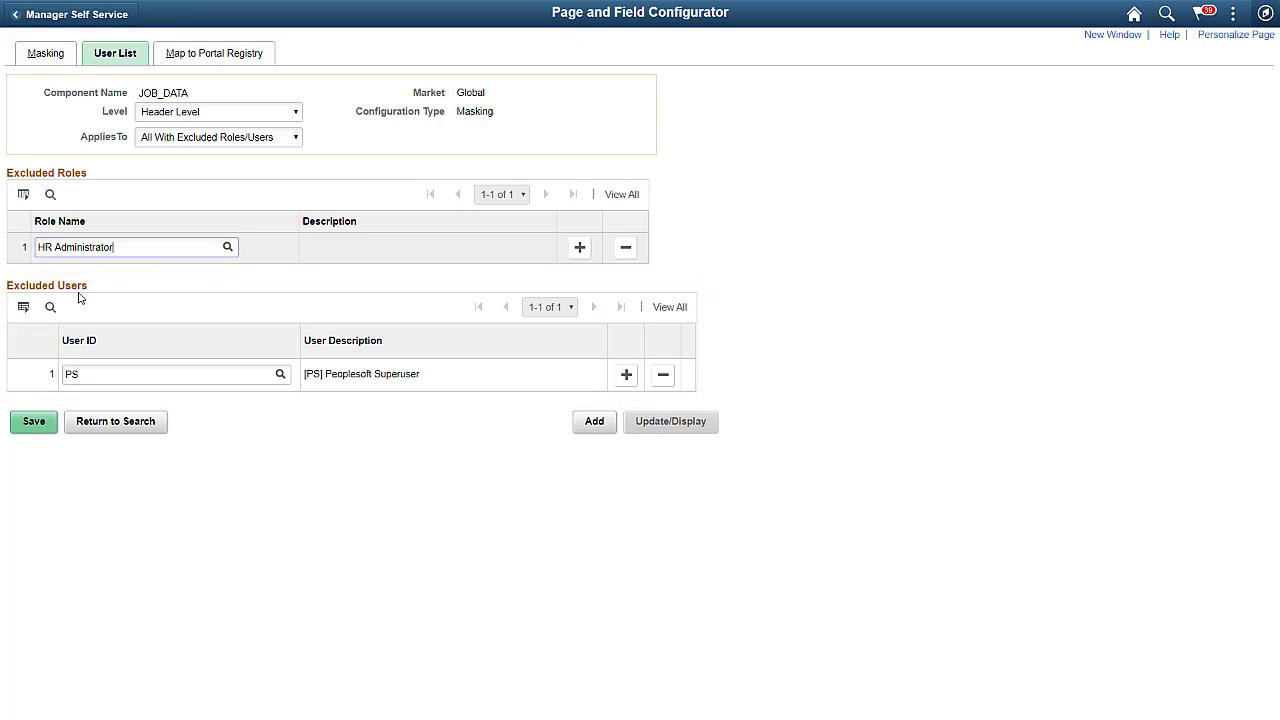
{"action": "left_click", "coordinate": [24, 421]}
Step: Apply the masking configuration to both EMPLOYEE portal Job Data navigation entries in the portal registry mapping
{"action": "left_click", "coordinate": [199, 58]}
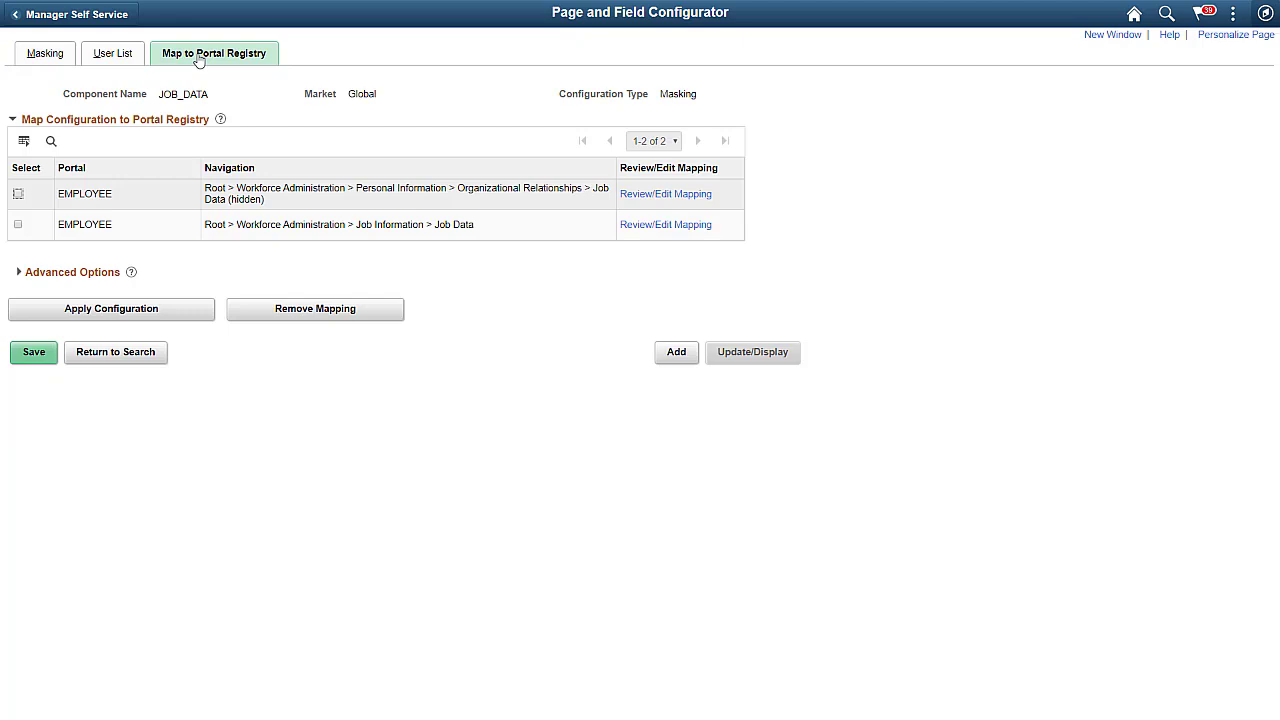
{"action": "left_click", "coordinate": [18, 194]}
{"action": "left_click", "coordinate": [17, 224]}
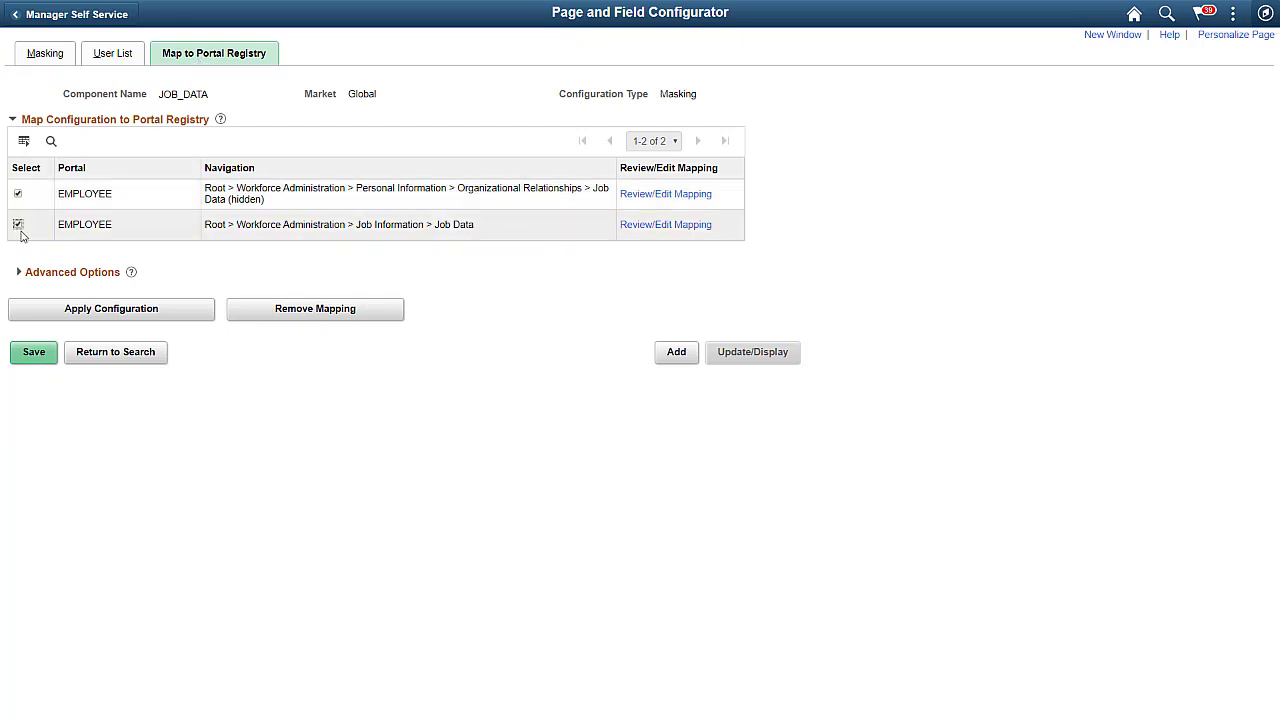
{"action": "left_click", "coordinate": [50, 309]}
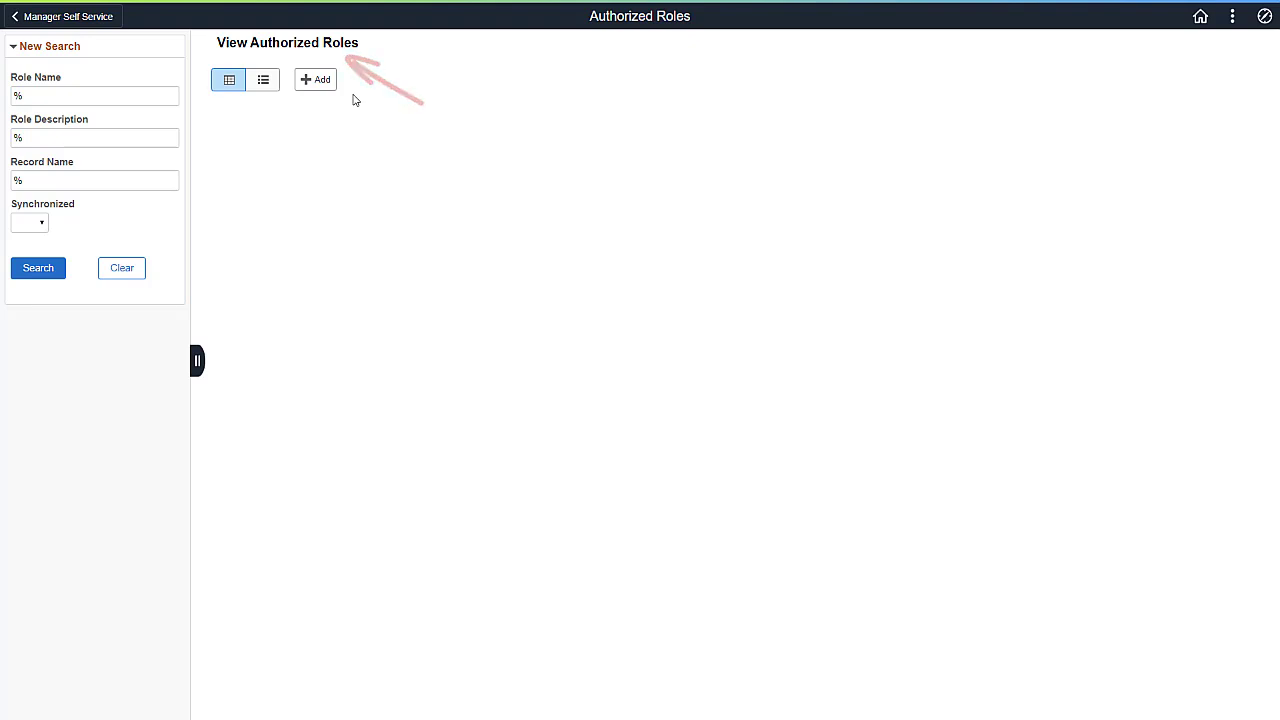
Step: Add HR Administrator as a new authorized role for viewing sensitive data
{"action": "left_click", "coordinate": [318, 80]}
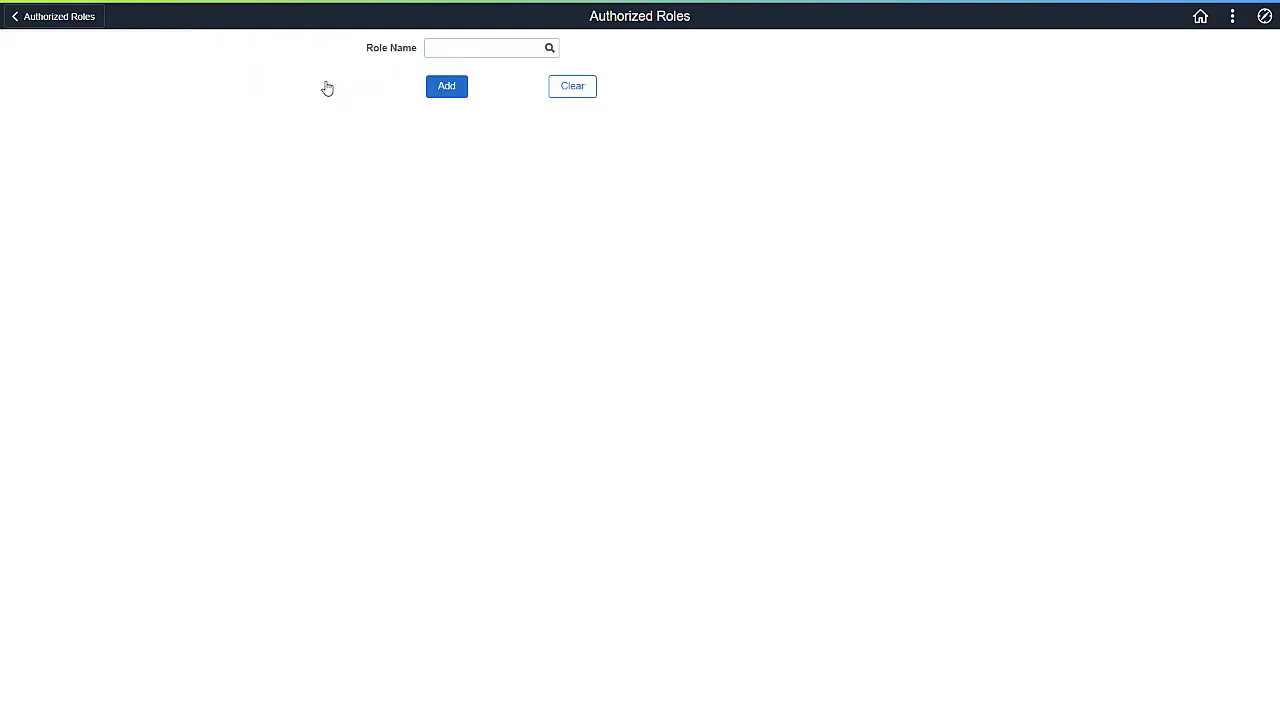
{"action": "left_click", "coordinate": [434, 48]}
{"action": "type", "text": "HR Administrator"}
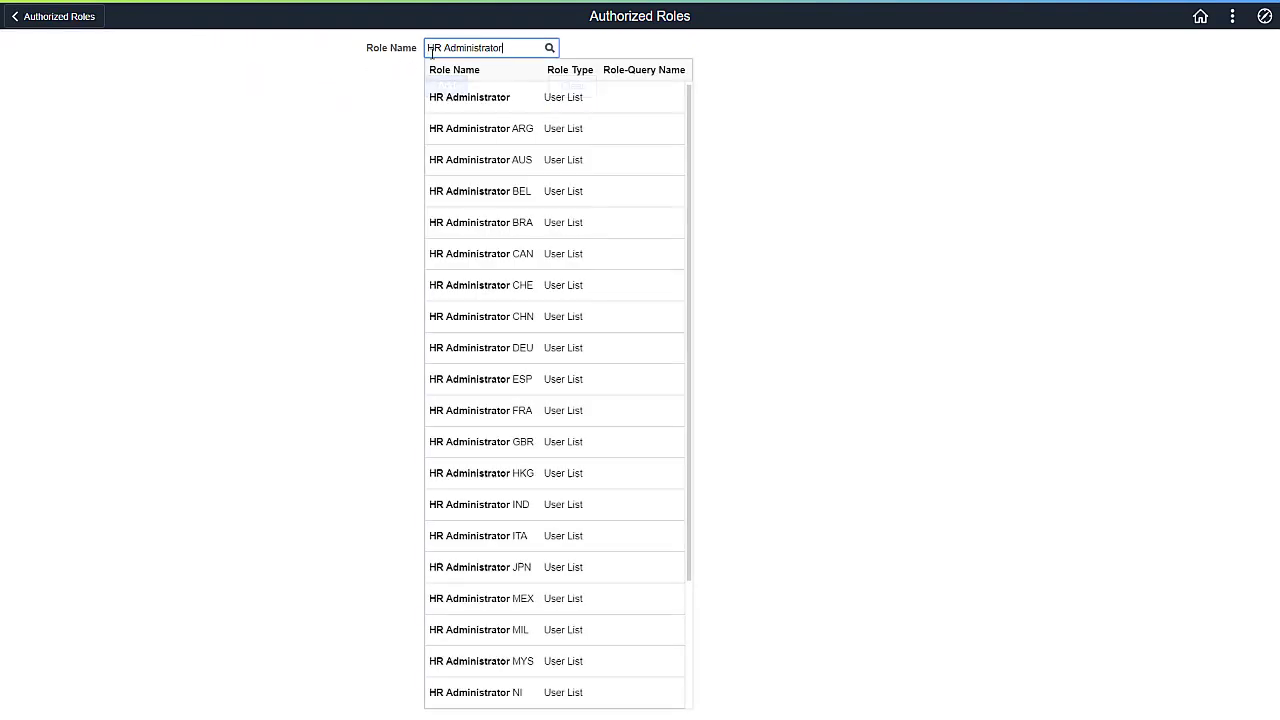
{"action": "left_click", "coordinate": [443, 96]}
{"action": "left_click", "coordinate": [446, 90]}
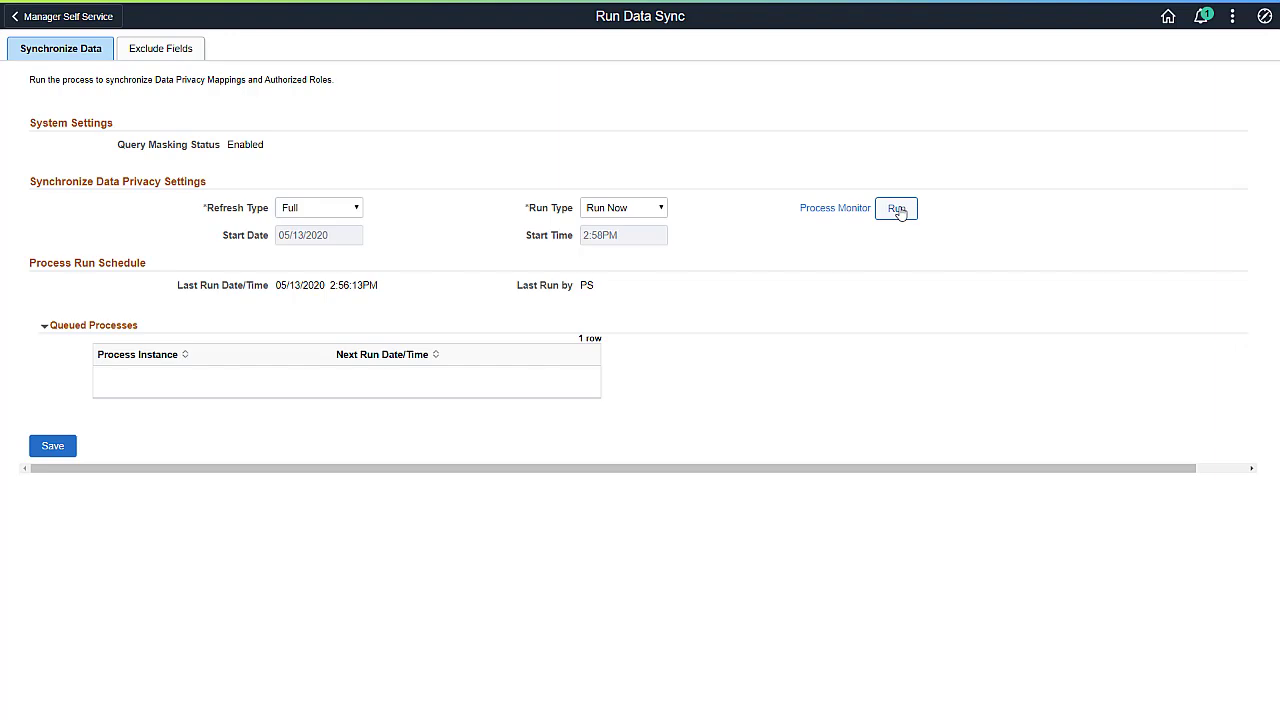
Step: Run the data privacy synchronization with Full refresh and Run Now, and save the settings
{"action": "left_click", "coordinate": [898, 210]}
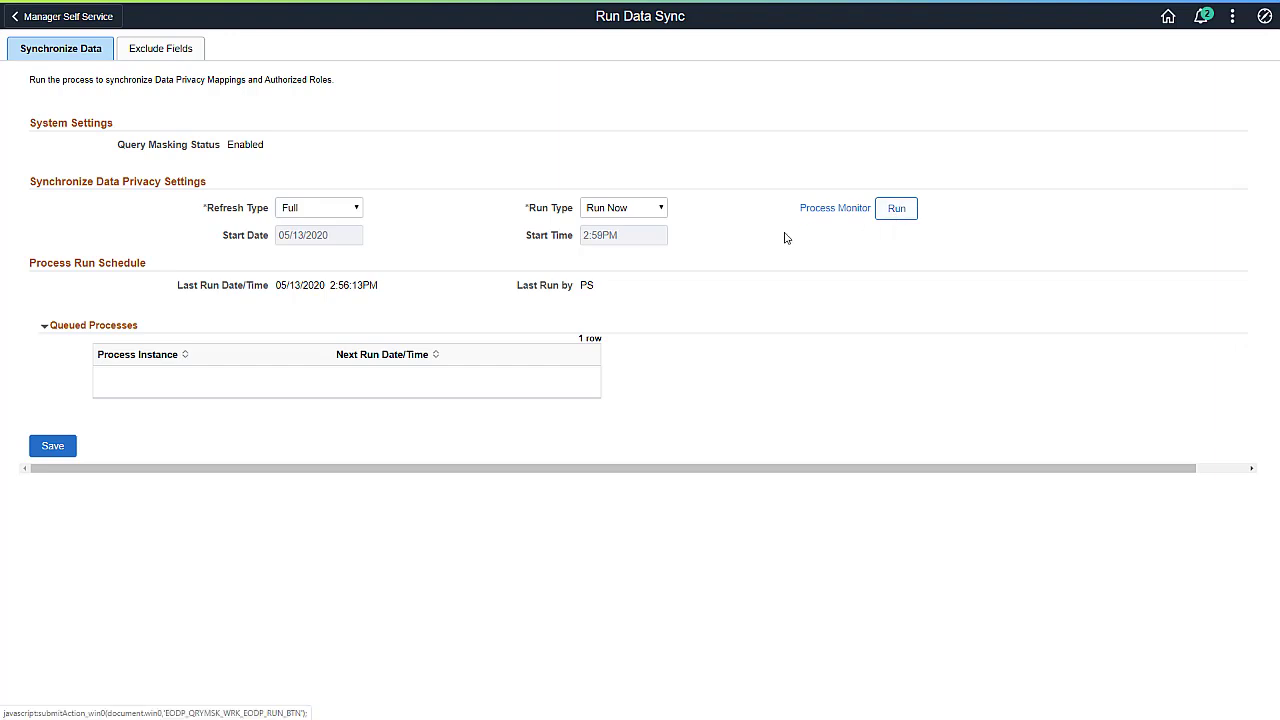
{"action": "left_click", "coordinate": [52, 445]}
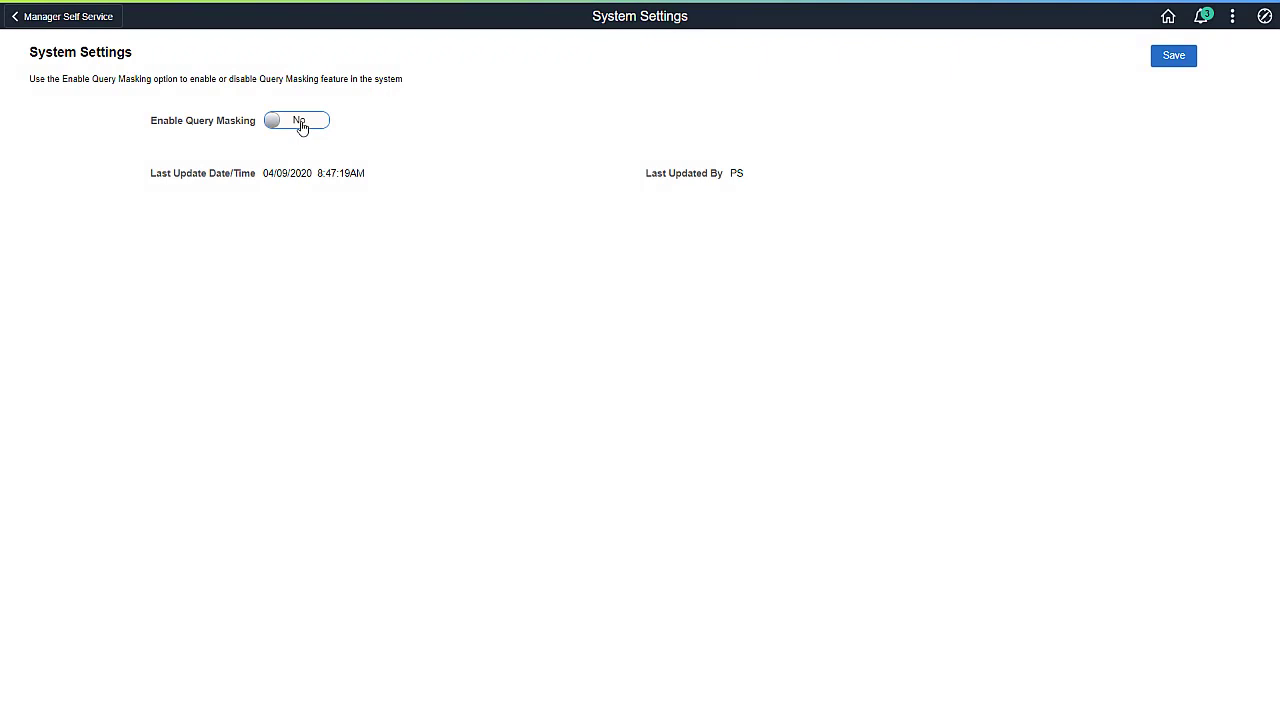
Step: Turn on the Enable Query Masking option in the system settings
{"action": "left_click", "coordinate": [302, 124]}
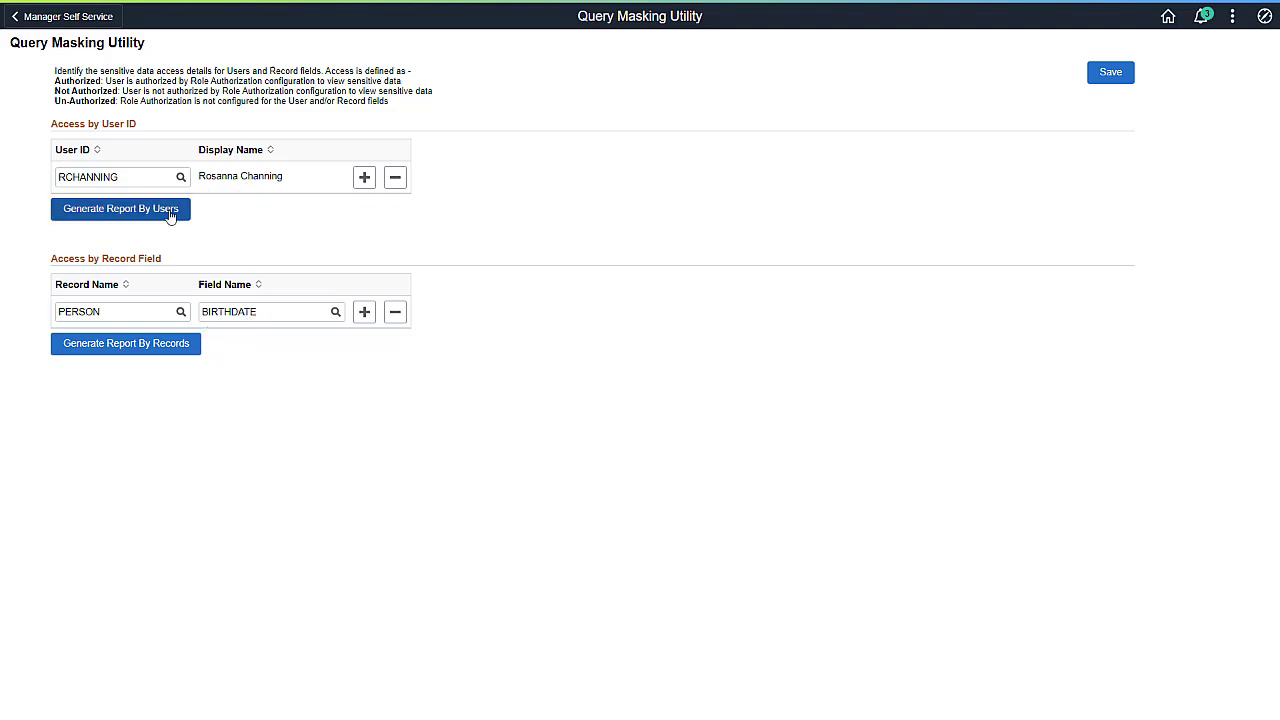
Step: Generate the sensitive data access report by users for the listed user ID
{"action": "left_click", "coordinate": [170, 212]}
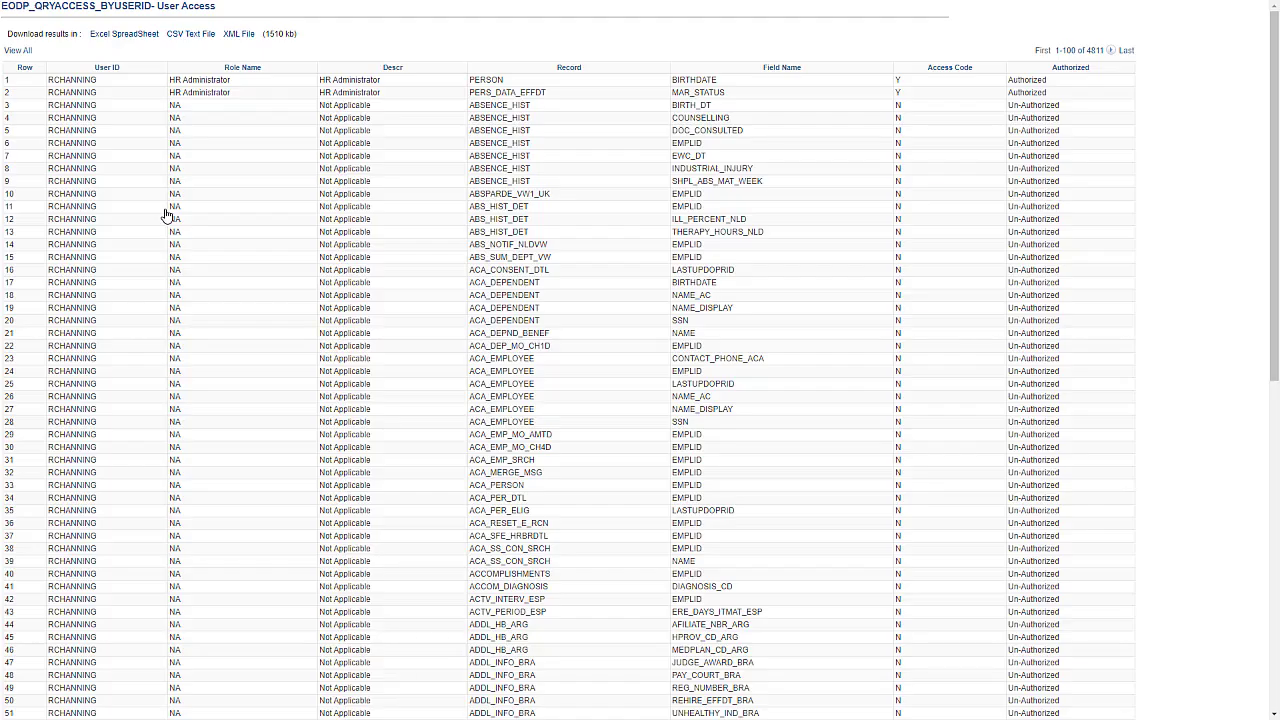